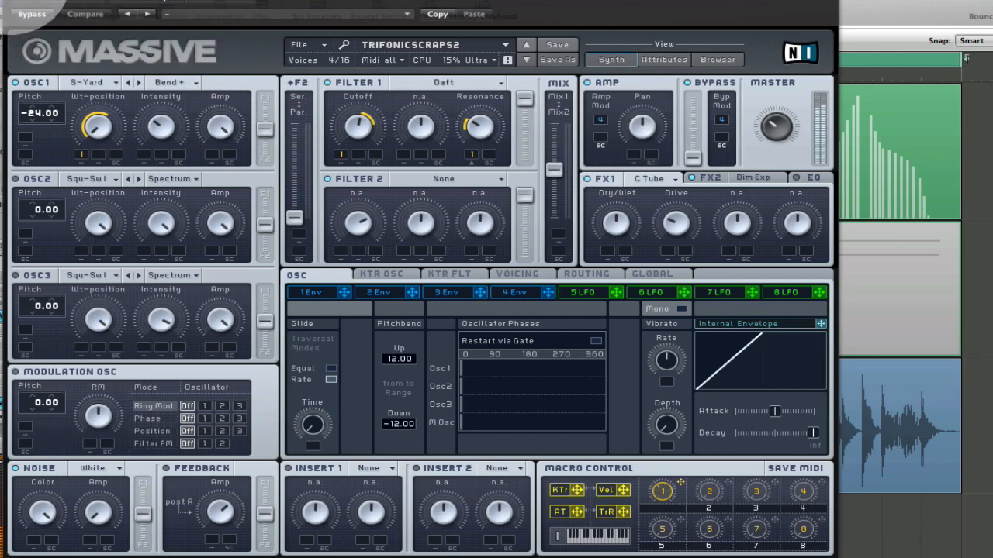
Close the synth window, select the Inst 2 region in the arrangement and toggle its mute.
click(8, 0)
click(527, 262)
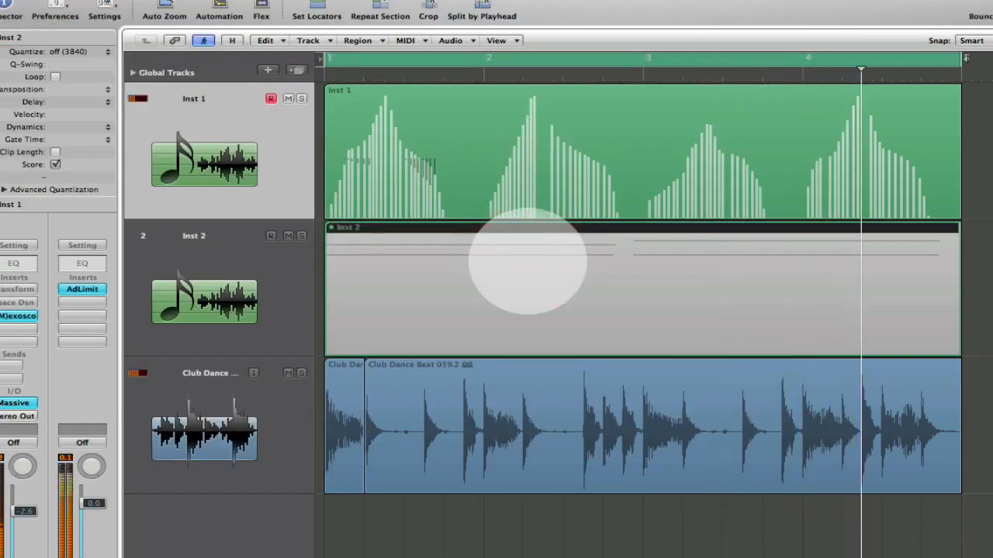
key(m)
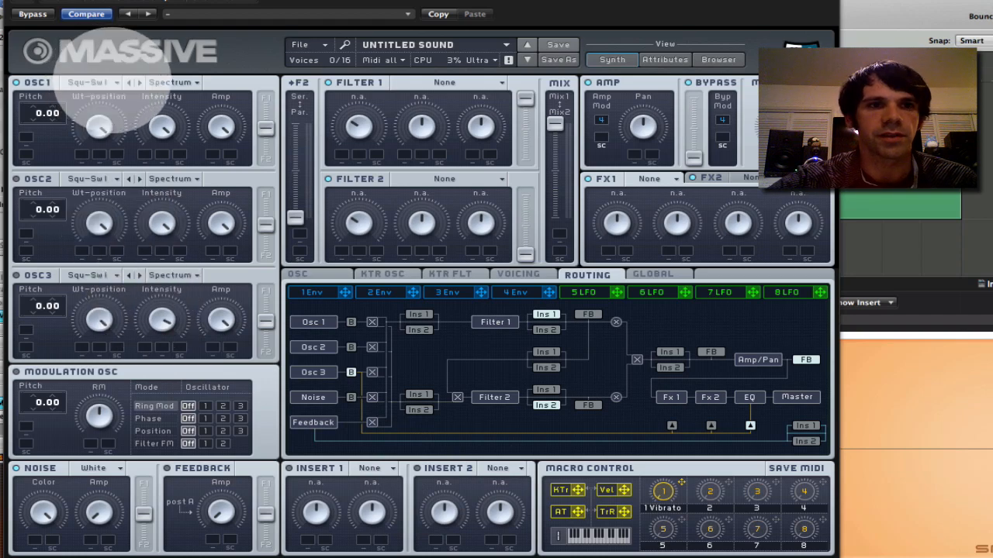
Choose the Scrap Yard wavetable for oscillator 1 and set its pitch to -24.00.
click(97, 82)
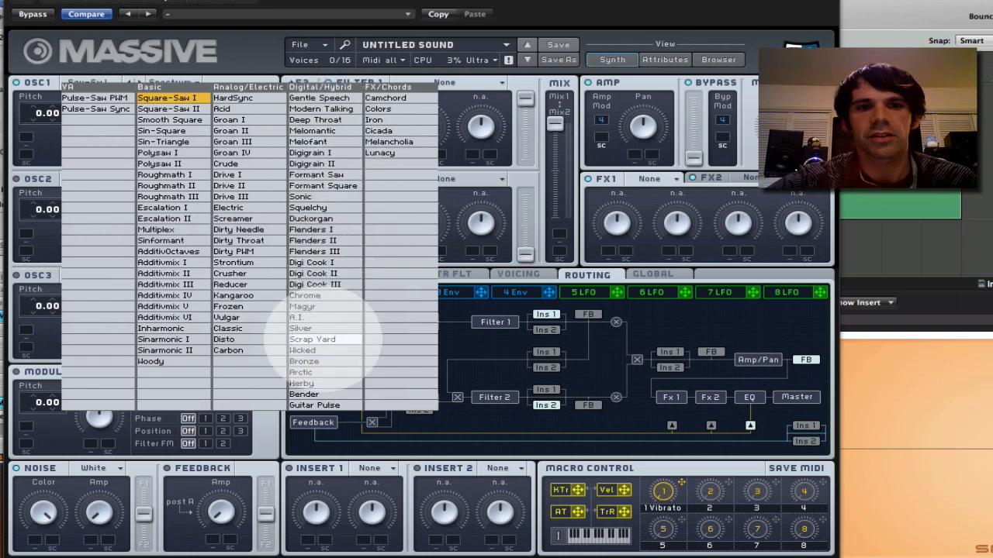
click(319, 339)
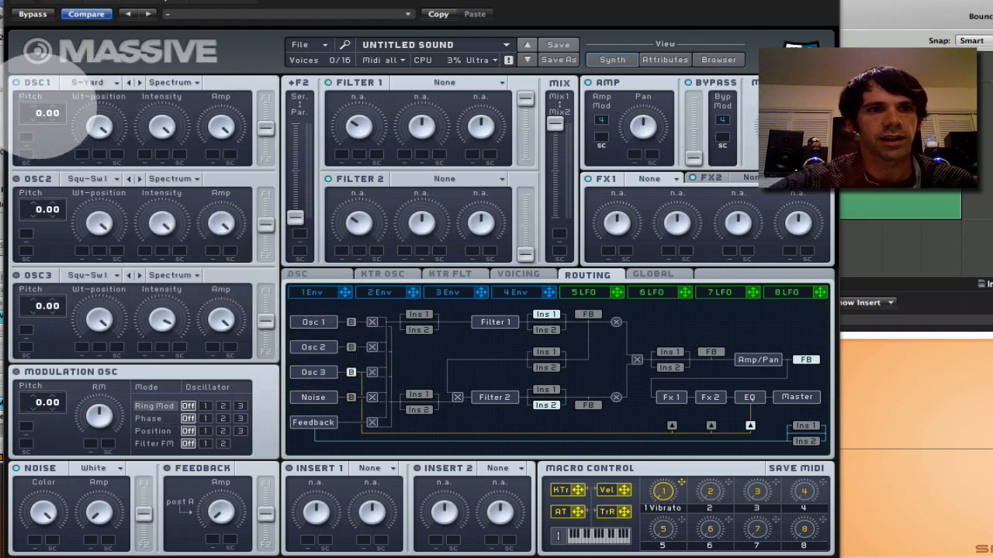
drag(40, 111, 36, 138)
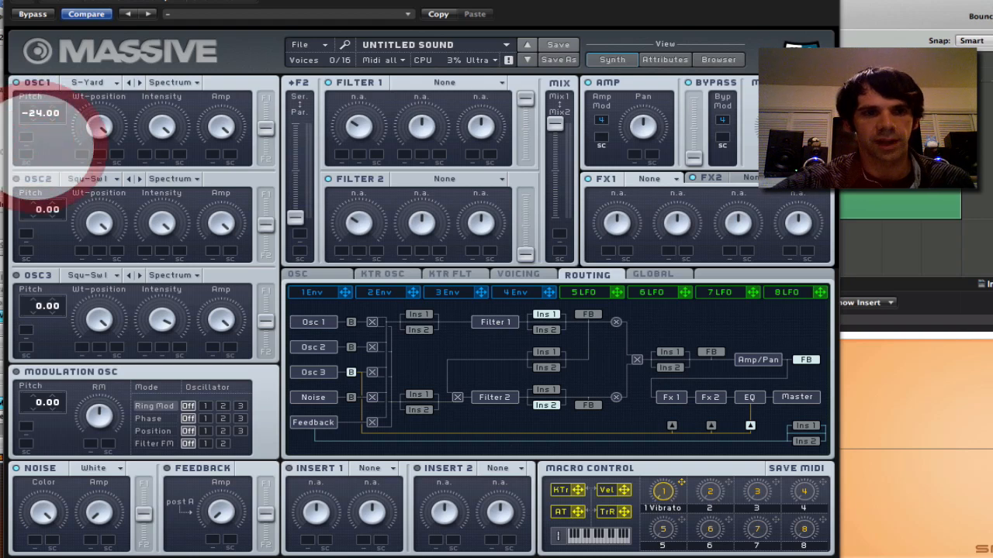
Audition the sound and turn oscillator 1's Wt-position down to its minimum.
key(space)
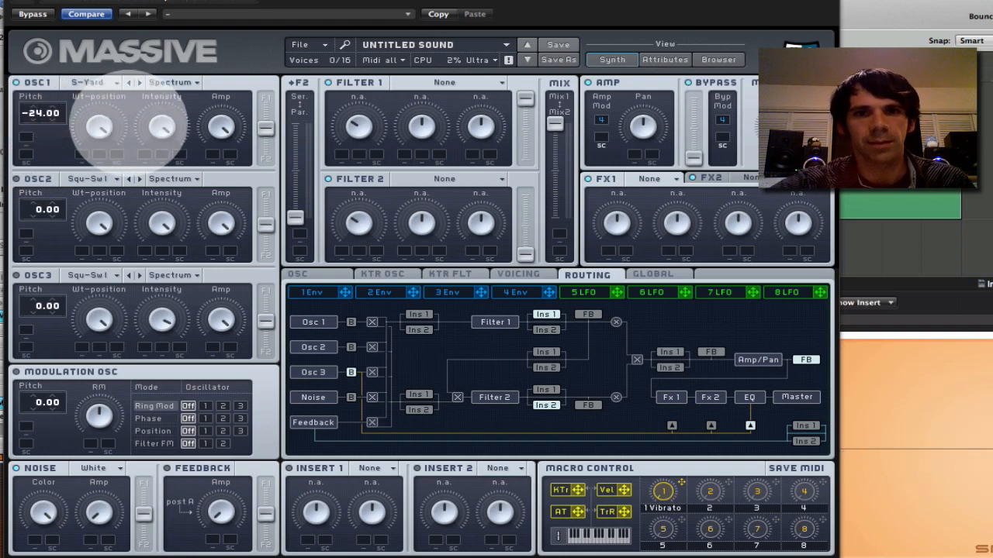
mouse_move(103, 128)
mouse_down()
mouse_move(83, 264)
mouse_move(78, 217)
mouse_up()
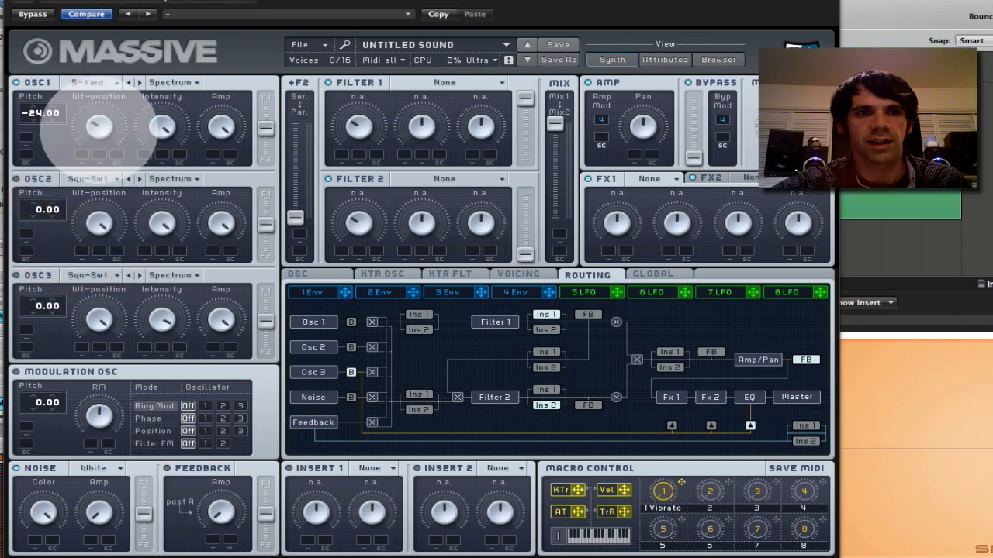
mouse_move(99, 126)
mouse_down()
mouse_move(101, 19)
mouse_move(101, 124)
mouse_move(80, 172)
mouse_move(91, 195)
mouse_move(87, 95)
mouse_move(68, 145)
mouse_move(66, 128)
mouse_move(84, 91)
mouse_move(91, 134)
mouse_up()
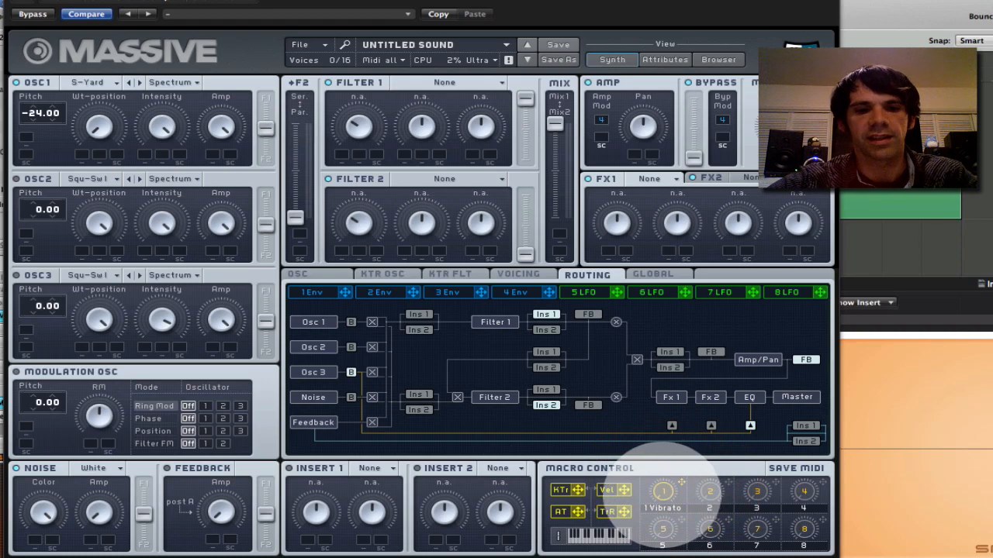
Clear macro control 1 and assign it to the first modulation slot of oscillator 1's Wt-position.
right_click(663, 493)
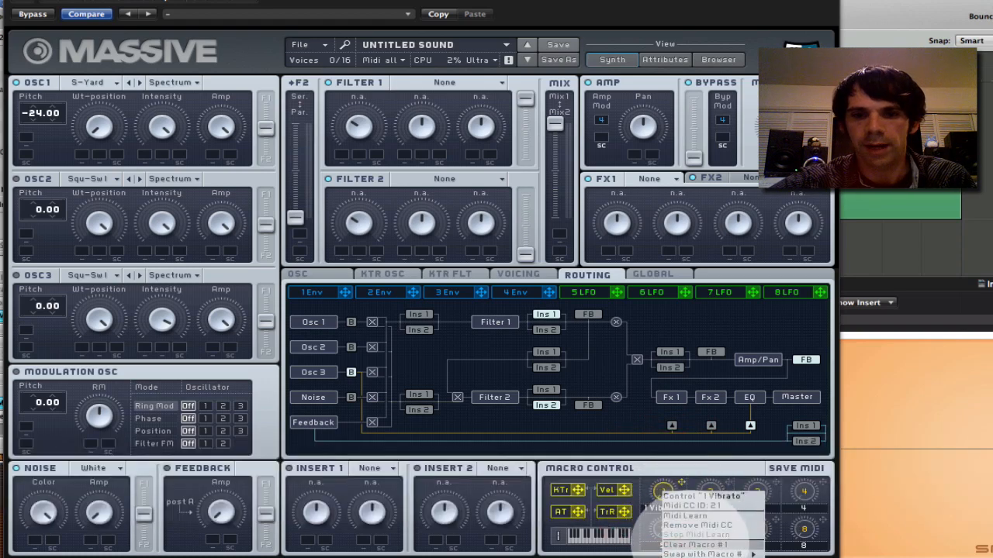
click(674, 545)
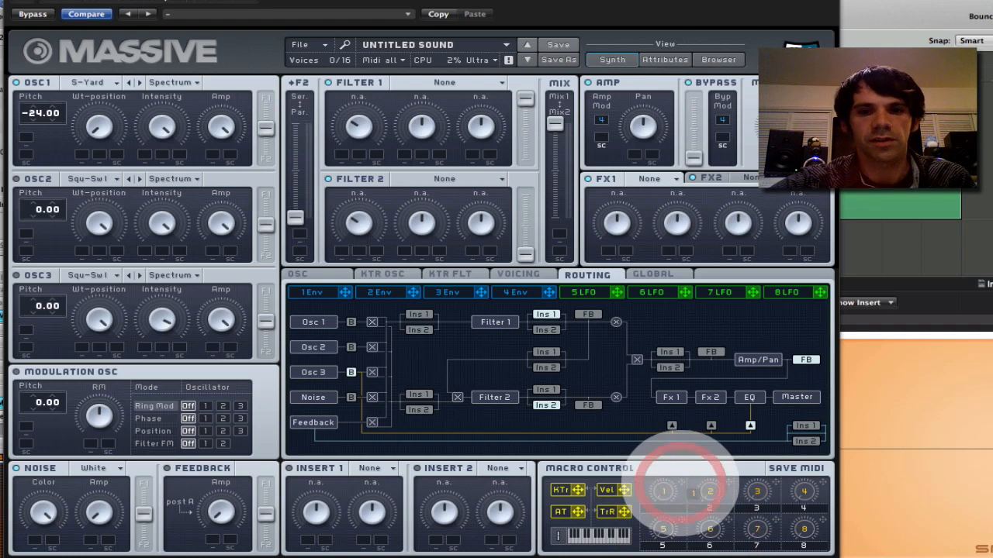
click(682, 486)
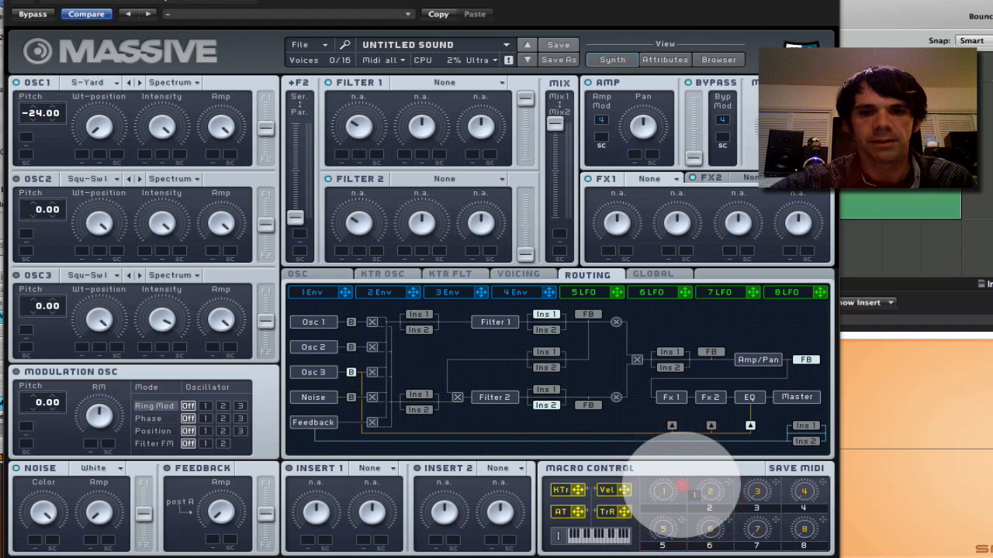
drag(682, 486, 83, 154)
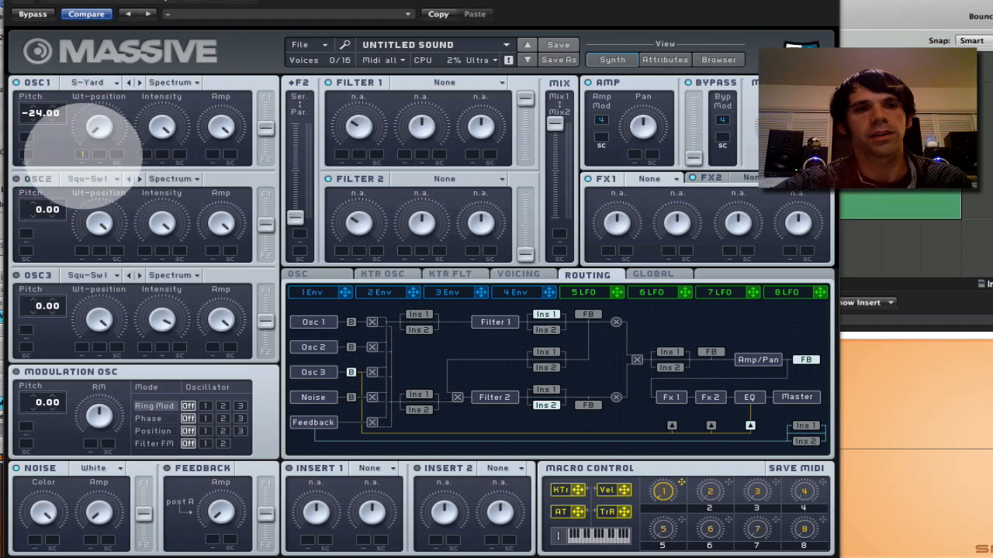
Extend macro 1's modulation range on oscillator 1's Wt-position up to about halfway and start Midi Learn for macro 1.
drag(83, 157, 79, 112)
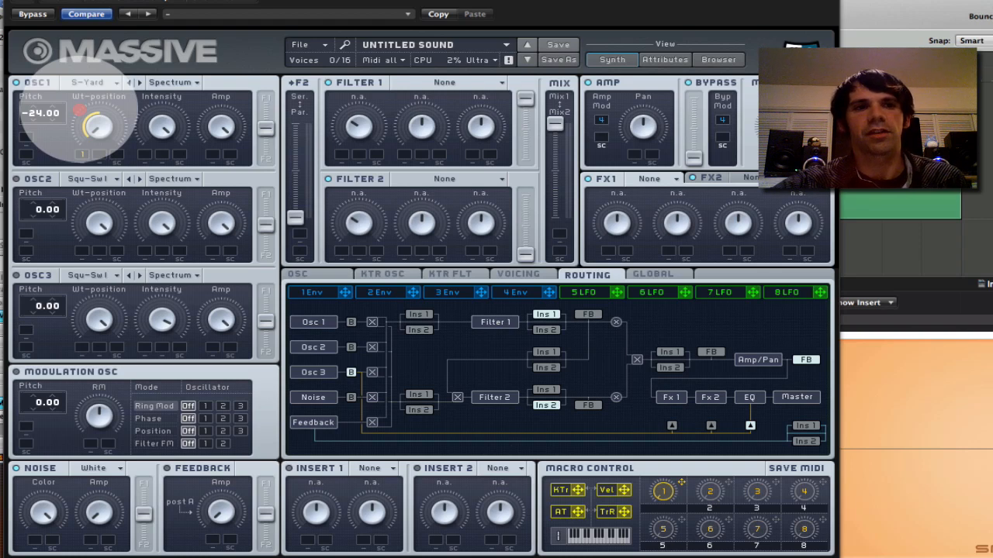
drag(79, 109, 79, 110)
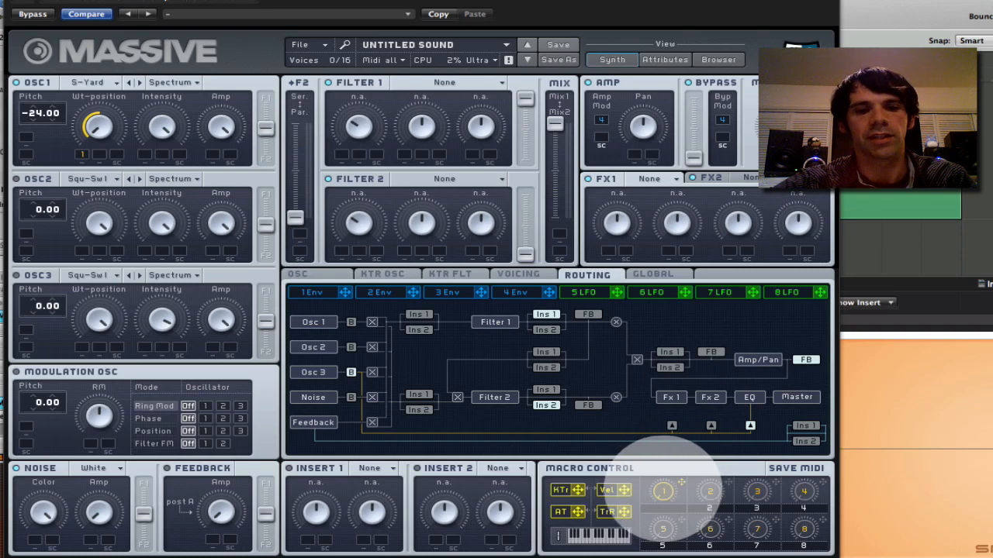
ctrl+click(663, 490)
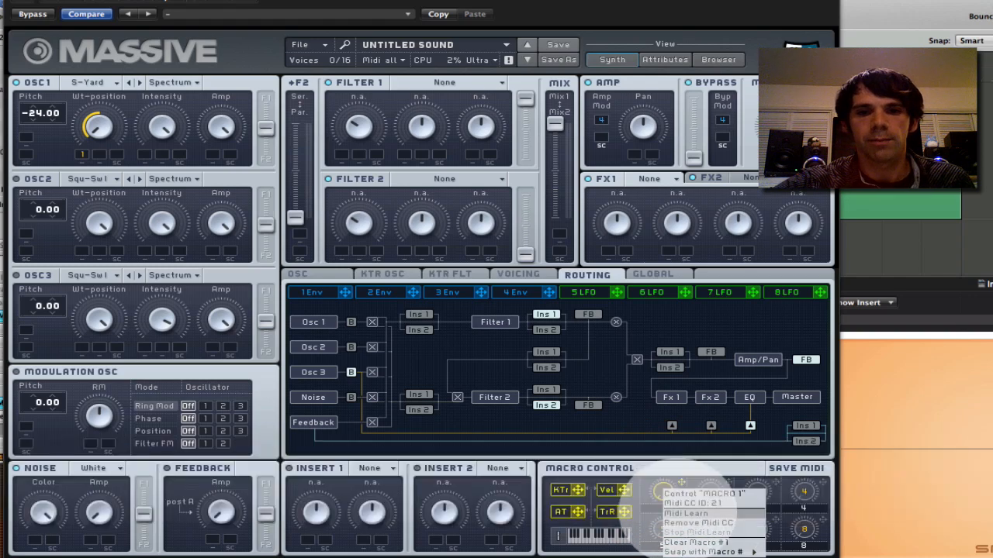
click(677, 515)
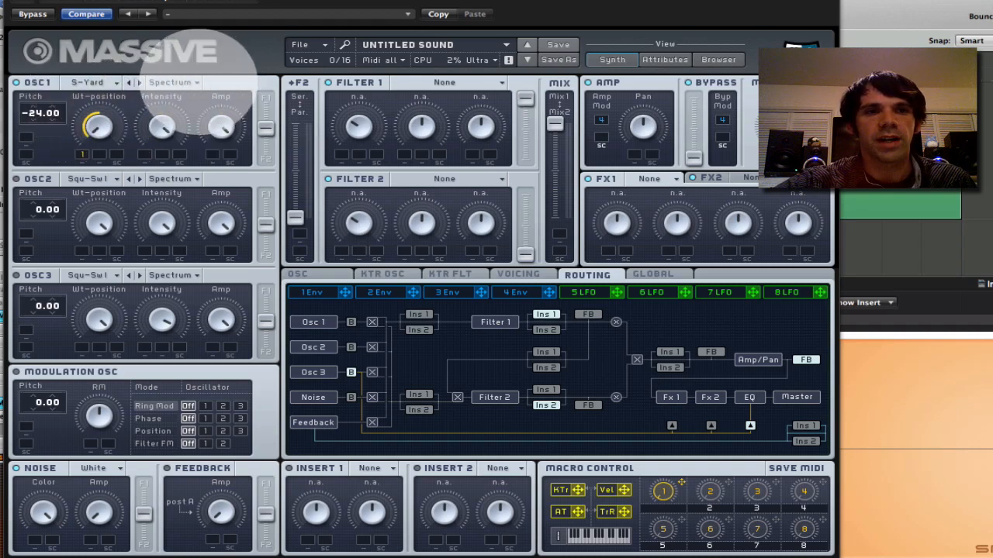
Switch oscillator 1's mode to Bend +, lower its Intensity to about a third and audition the sound.
click(197, 82)
click(186, 84)
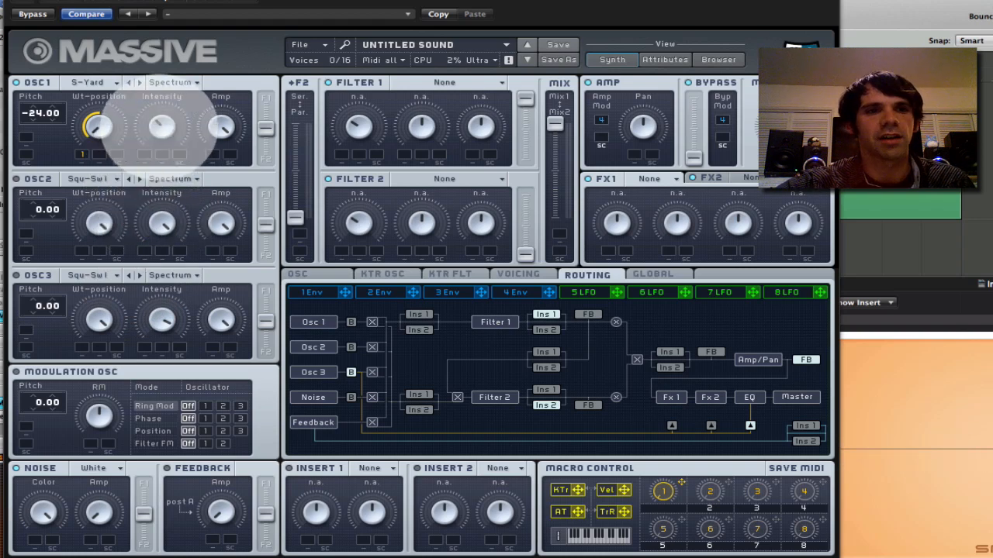
click(180, 82)
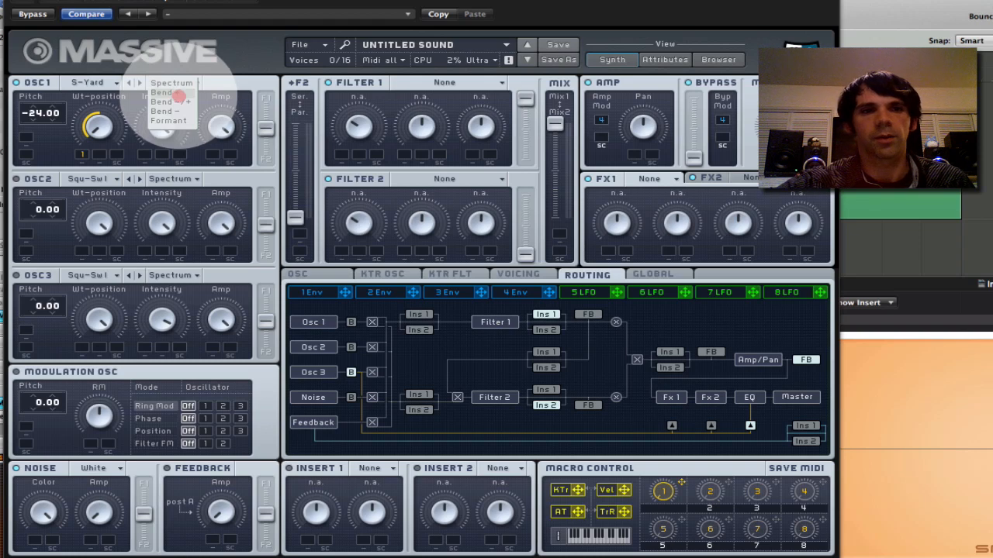
click(179, 95)
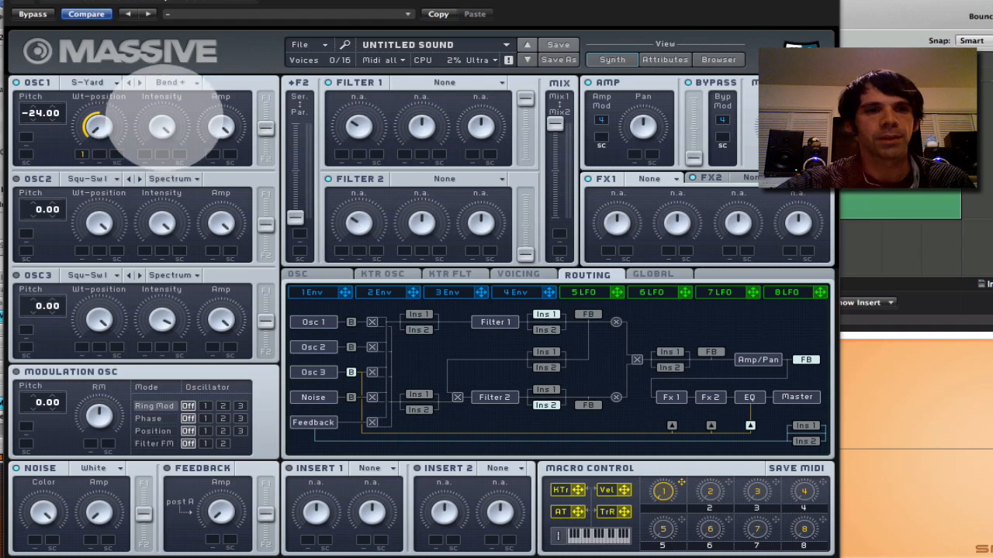
drag(163, 124, 164, 216)
key(space)
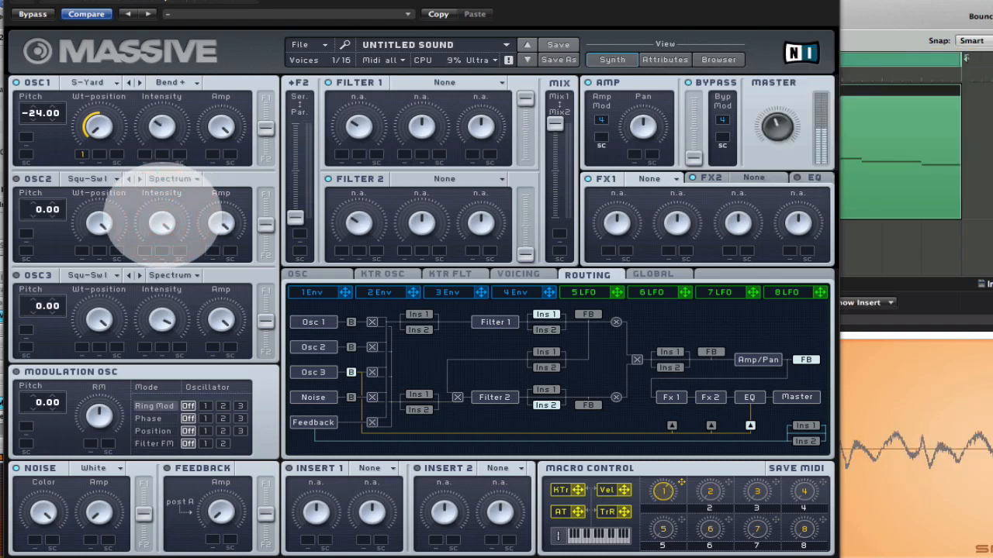
key(space)
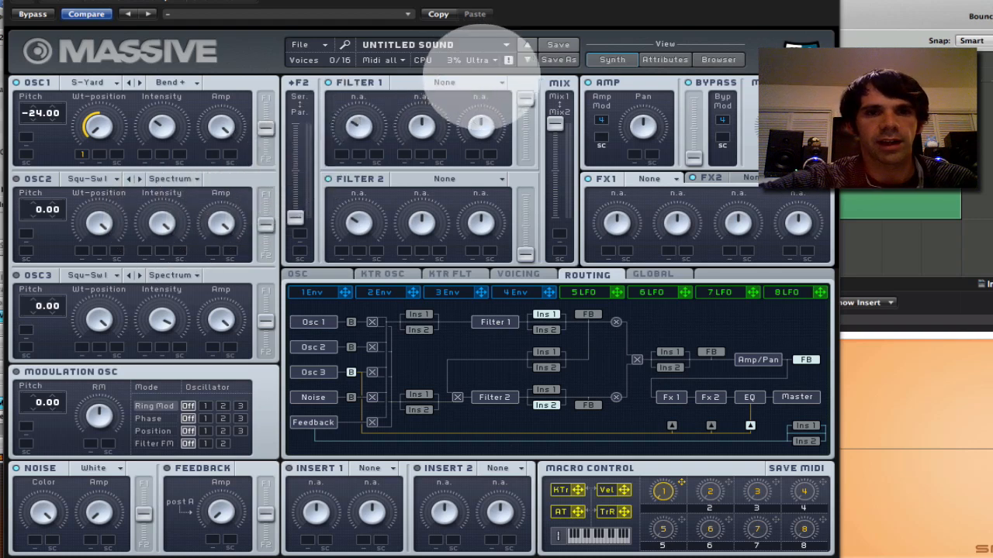
Set Filter 1 to the Daft type, lower its Resonance to about a quarter and raise its Cutoff to nearly halfway.
click(485, 82)
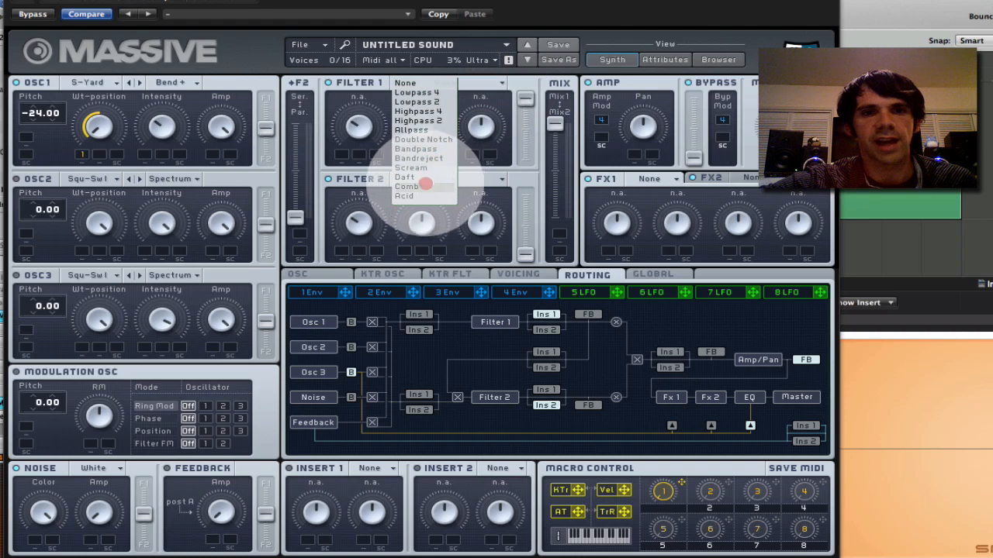
click(415, 178)
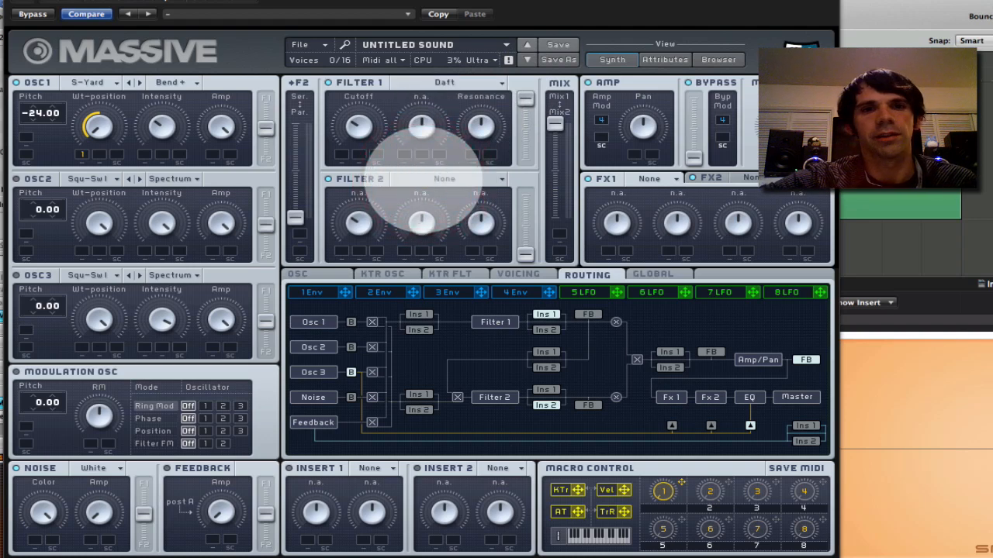
drag(481, 124, 483, 169)
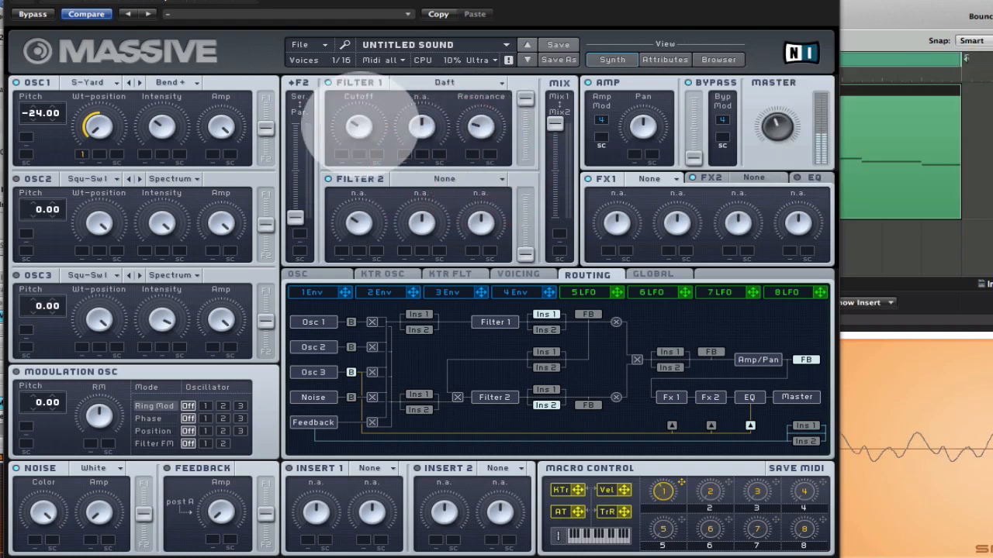
drag(357, 124, 356, 102)
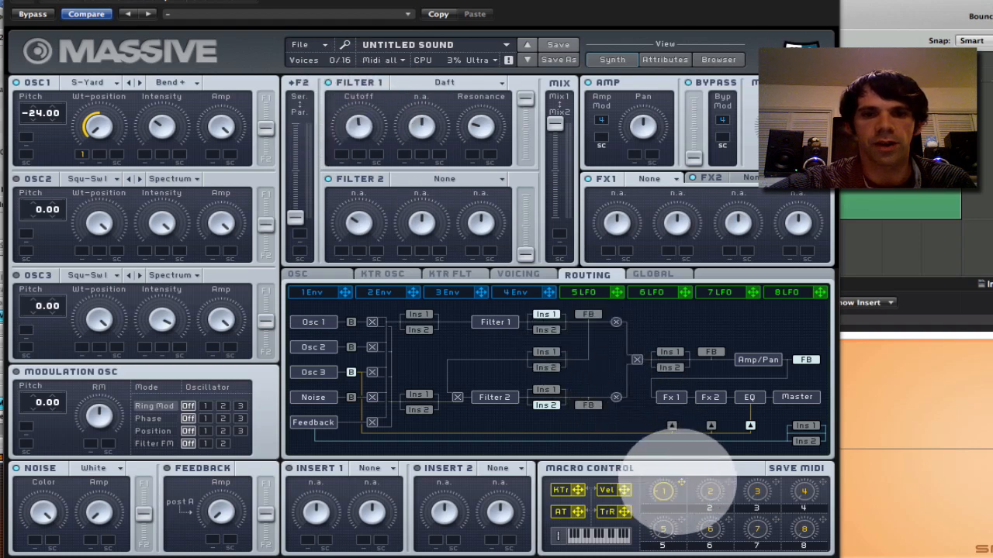
Assign macro 1 to Filter 1's Cutoff with an upward modulation range and audition the result.
drag(679, 483, 342, 155)
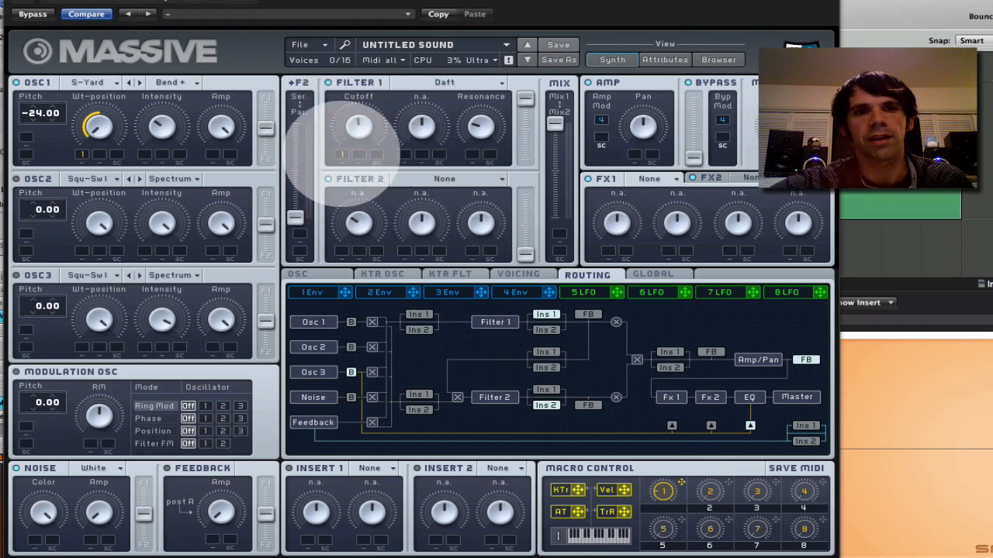
drag(342, 154, 333, 126)
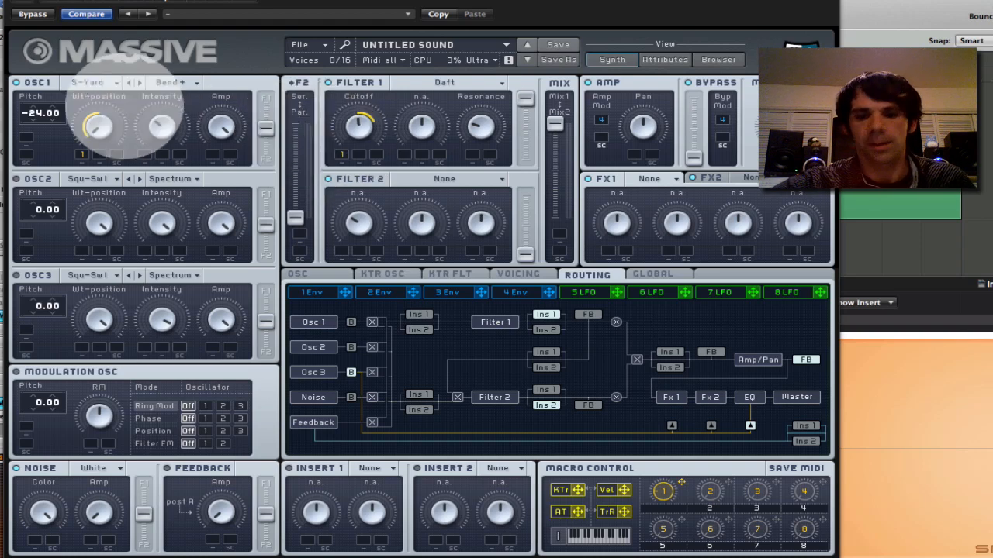
key(space)
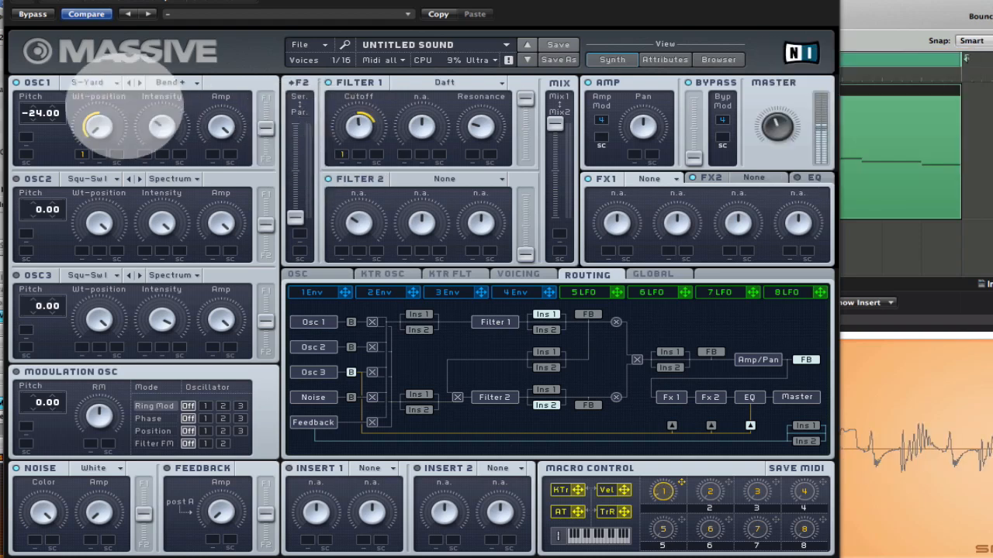
key(space)
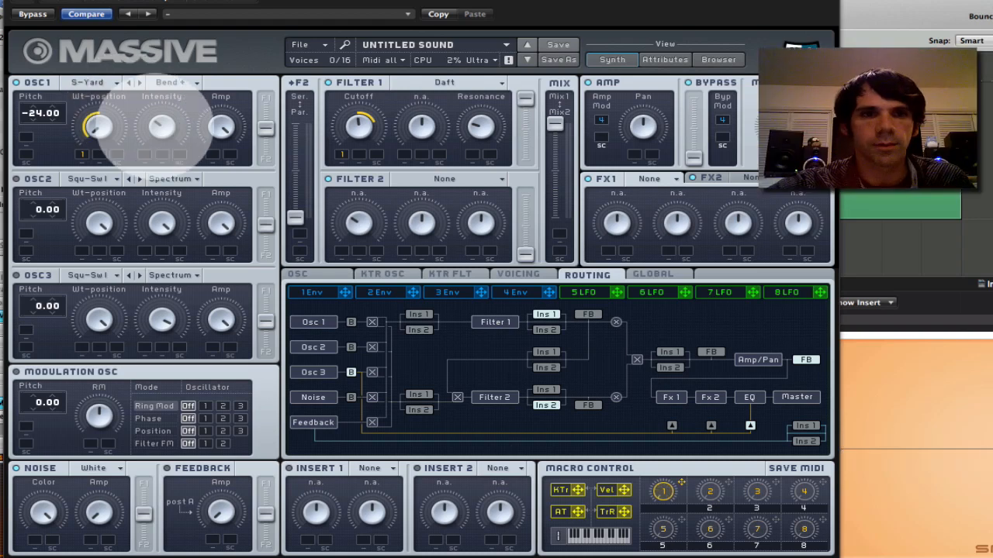
Lower the starting point of macro 1's sweep on Filter 1's Cutoff to about a third and audition it.
click(340, 153)
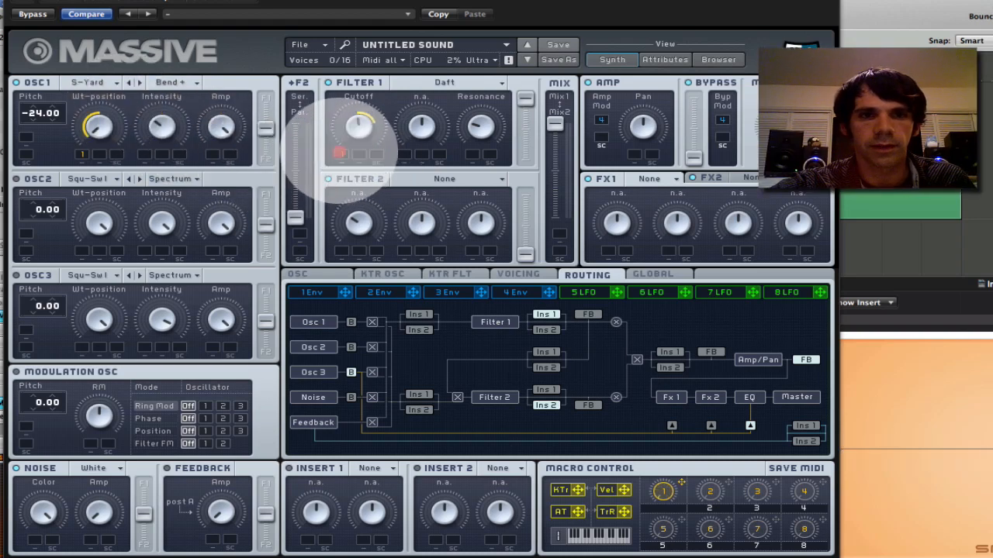
mouse_move(340, 153)
mouse_down()
mouse_move(356, 145)
mouse_move(356, 153)
mouse_up()
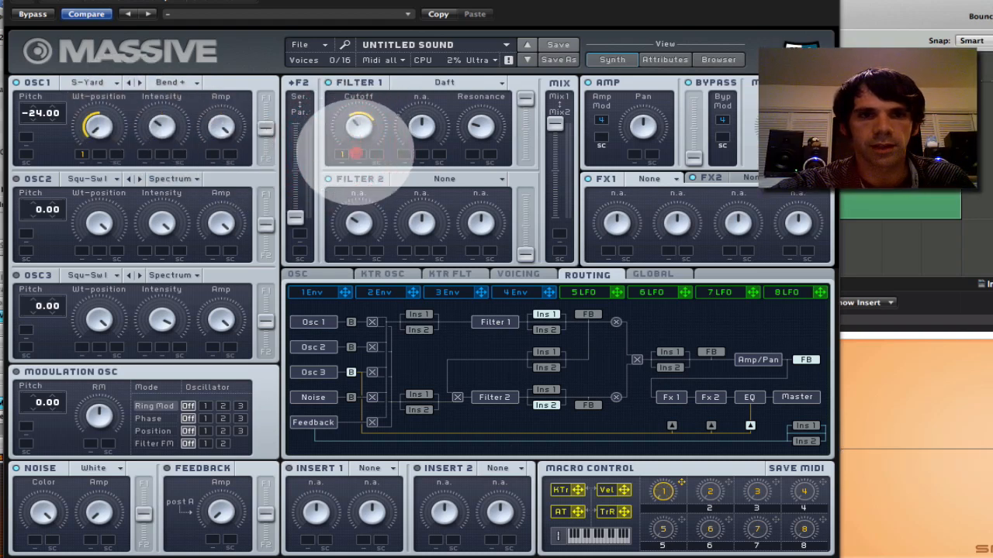
key(space)
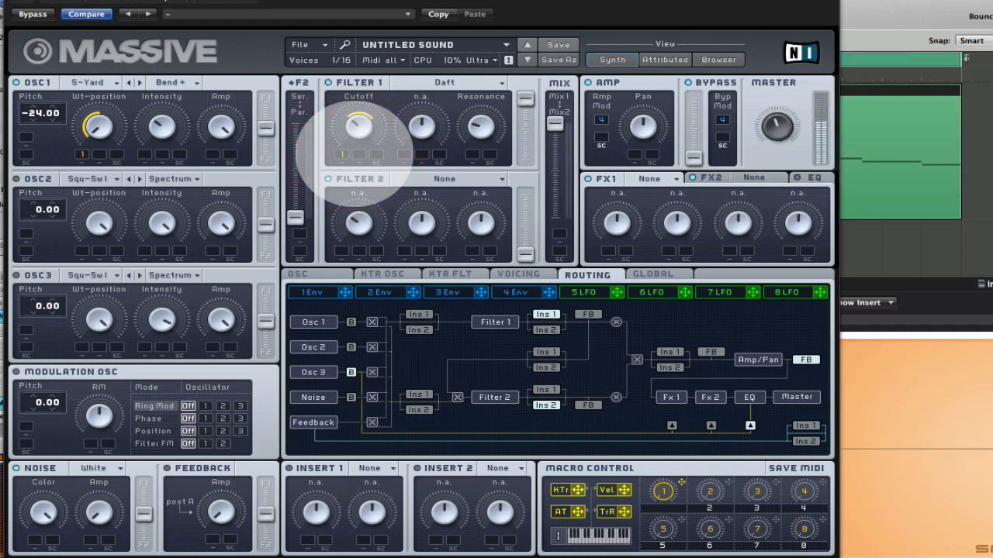
key(space)
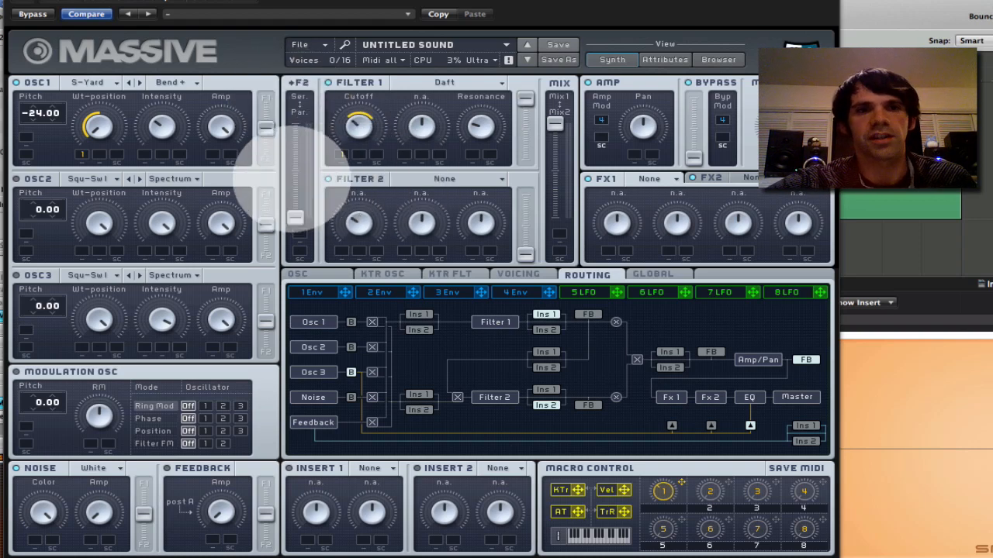
Check the series/parallel filter routing and oscillator 1's filter balance, and raise Filter 2's output level fully.
mouse_move(297, 216)
mouse_down()
mouse_move(301, 124)
mouse_move(295, 222)
mouse_up()
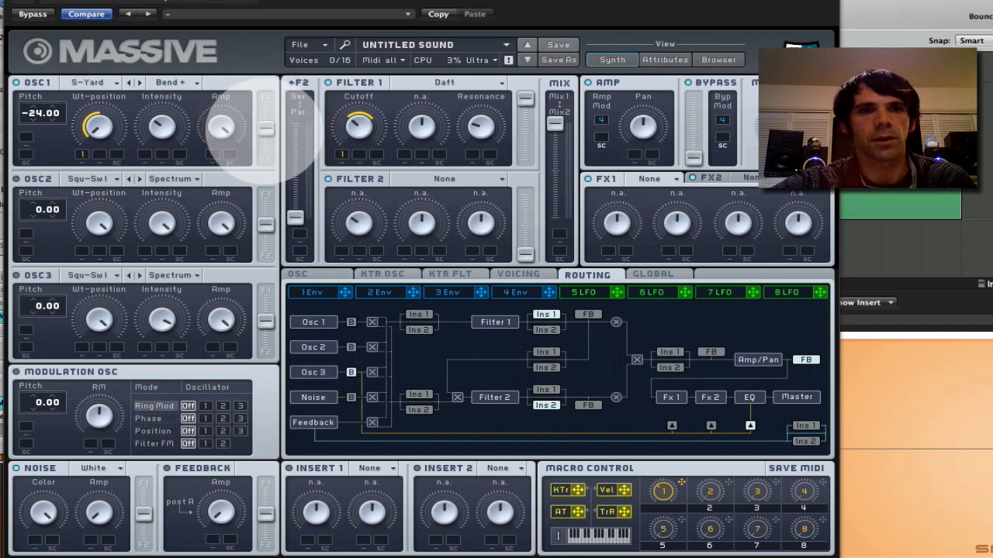
drag(267, 126, 292, 122)
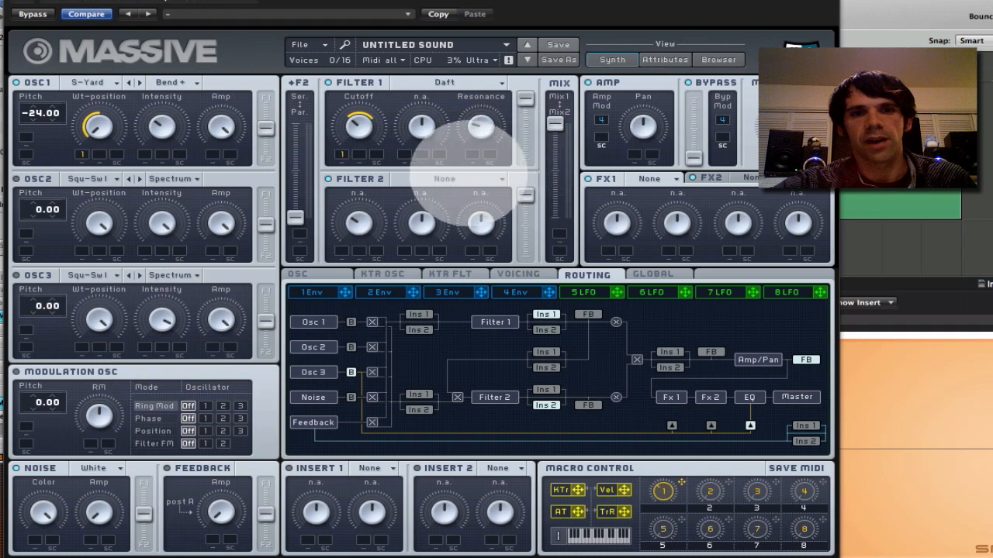
Leave Filter 2's type at None and set the filter Mix midway between Mix1 and Mix2.
click(470, 180)
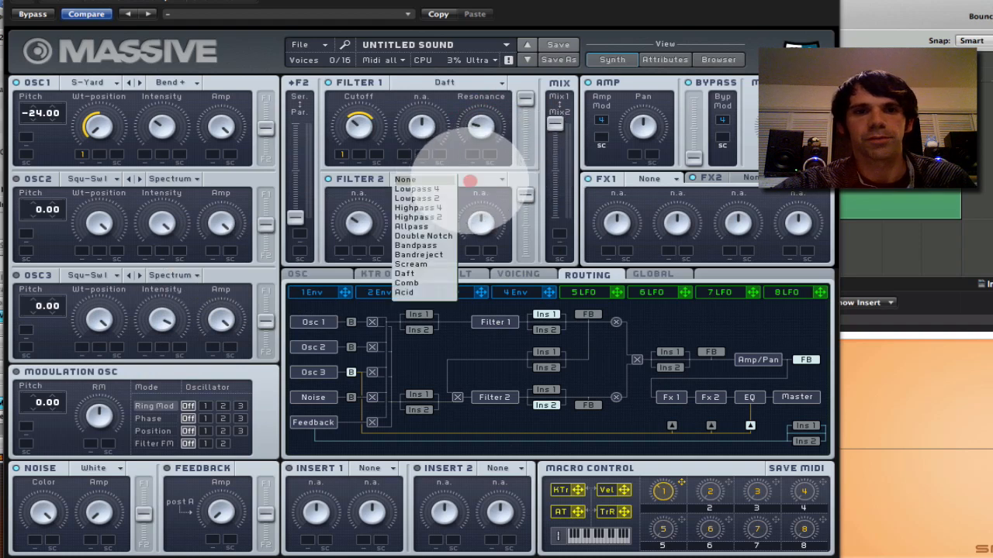
click(439, 180)
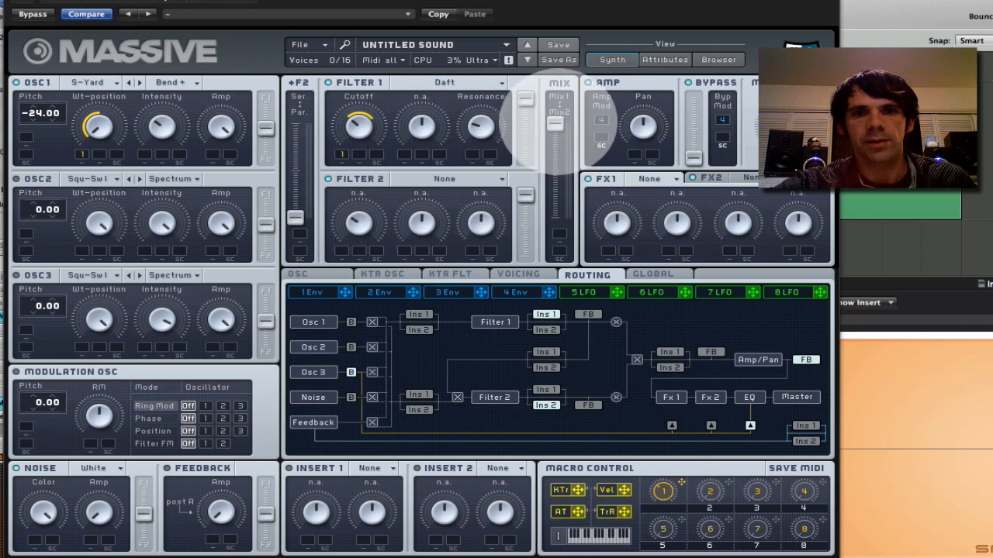
drag(554, 121, 555, 176)
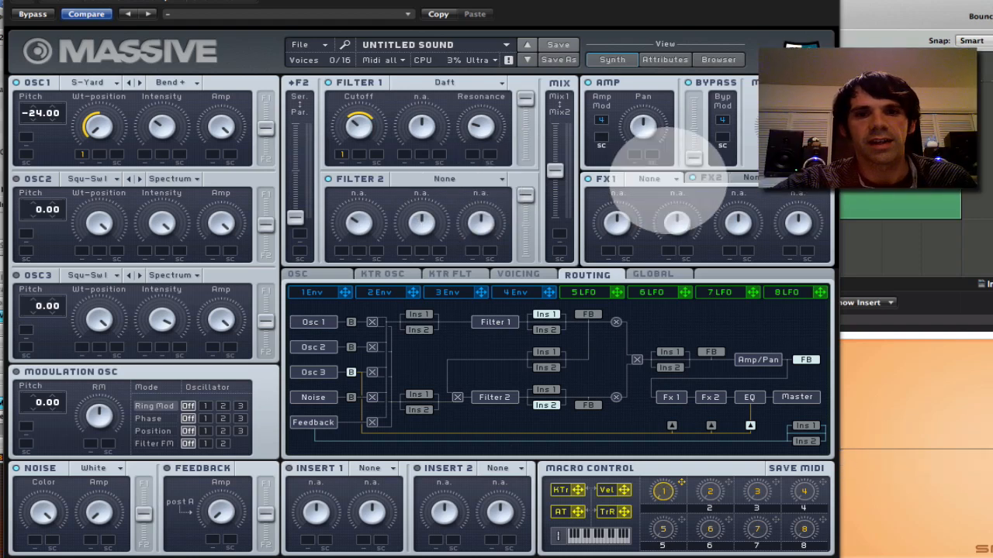
Load Classic Tube as the FX1 effect and adjust its Drive around the midpoint.
click(668, 179)
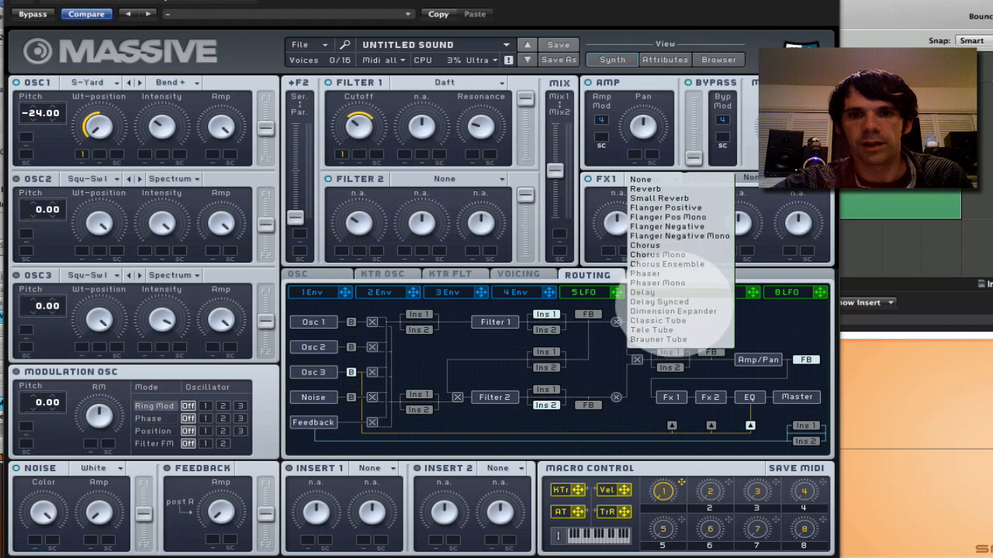
click(671, 320)
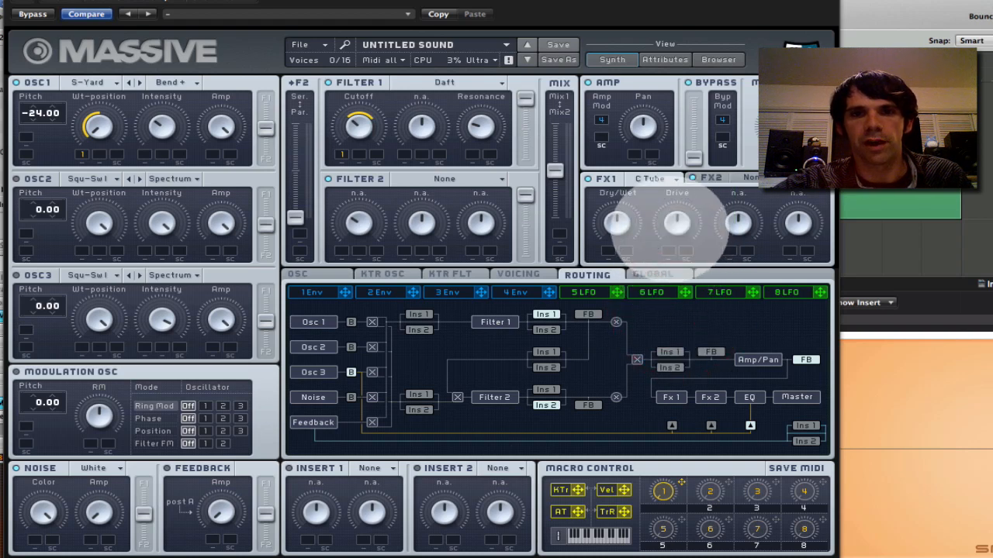
mouse_move(674, 229)
mouse_down()
mouse_move(669, 211)
mouse_move(665, 237)
mouse_move(661, 224)
mouse_up()
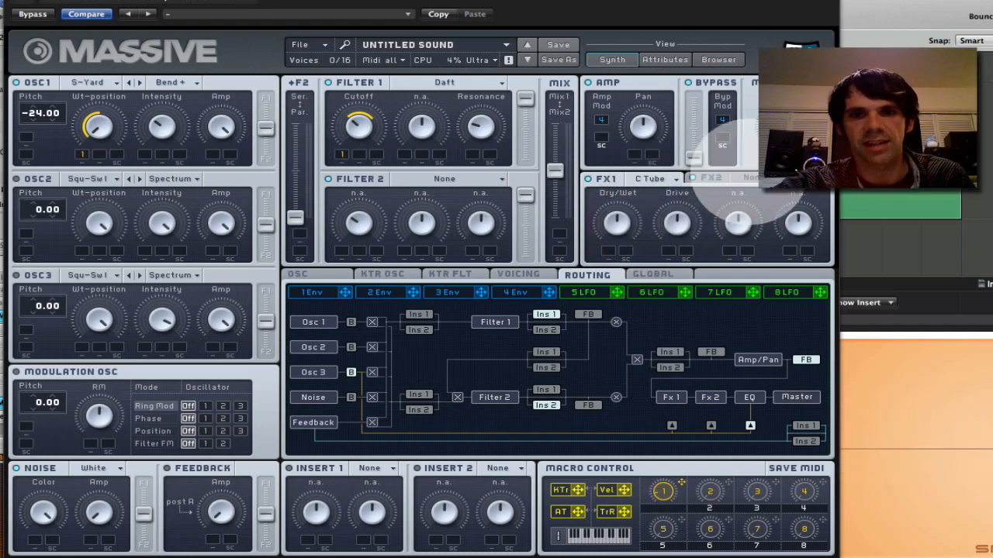
Load Dimension Expander as the FX2 effect and raise its Size slightly above half.
click(714, 178)
click(746, 178)
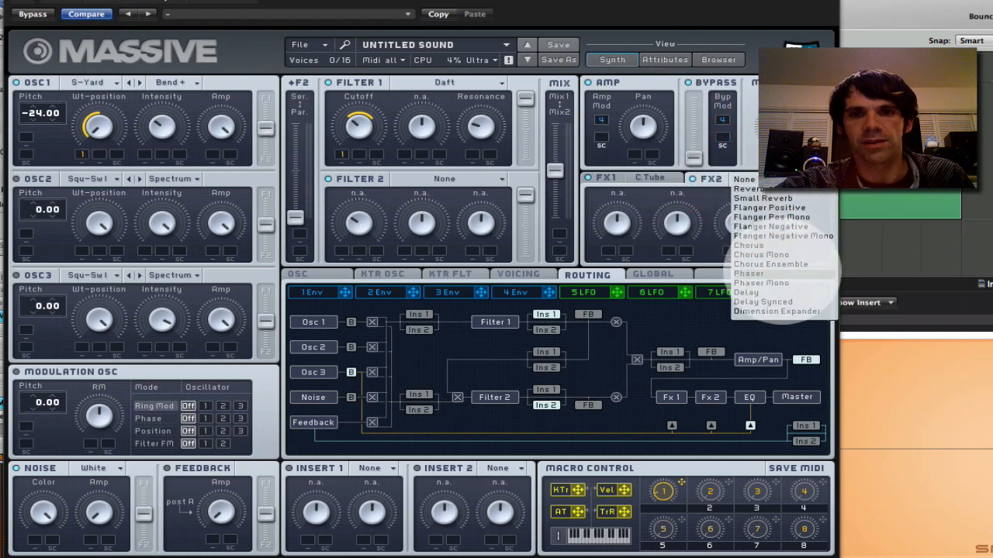
click(785, 310)
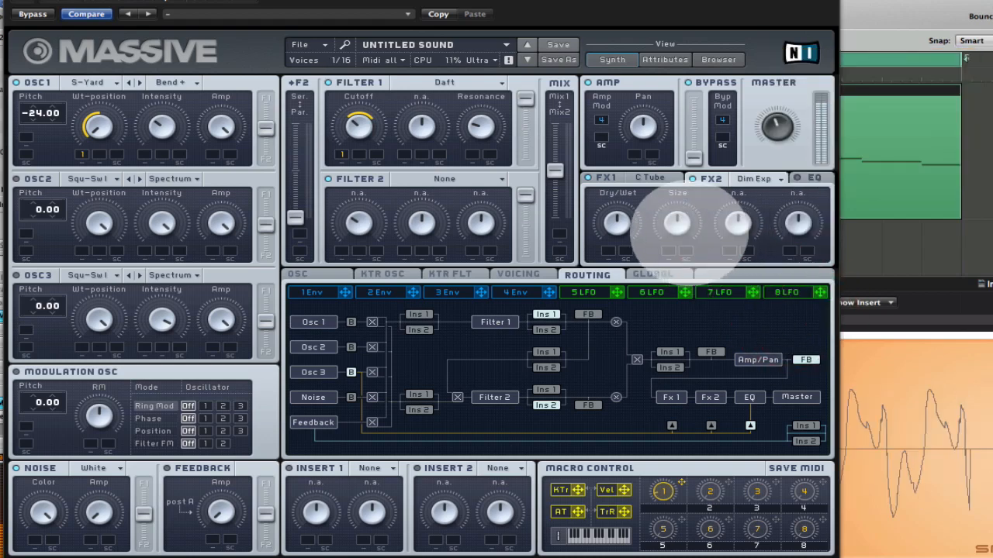
drag(668, 219, 673, 209)
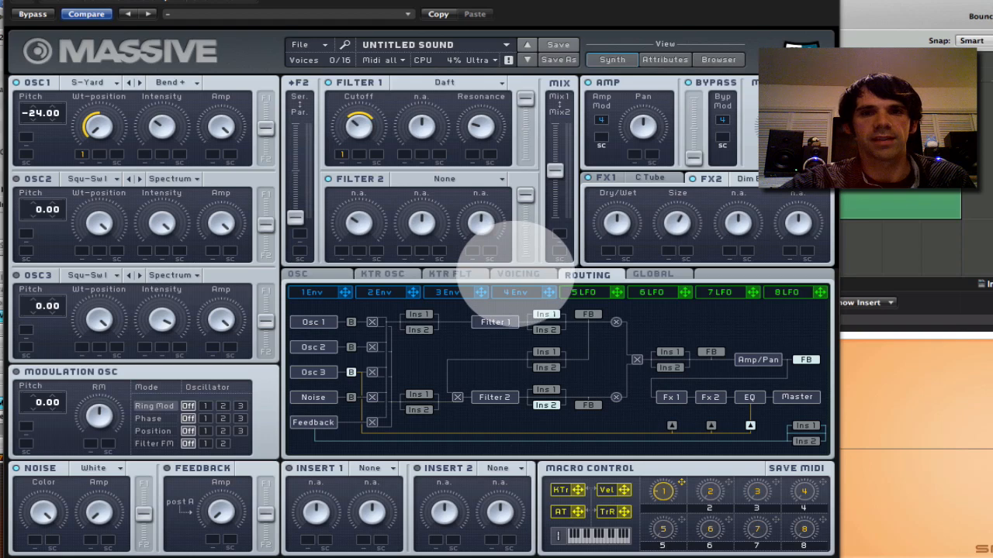
Set Unisono to 4 voices, audition the sound, and enable the Pitch Cutoff unison spread at a very slight amount.
click(518, 274)
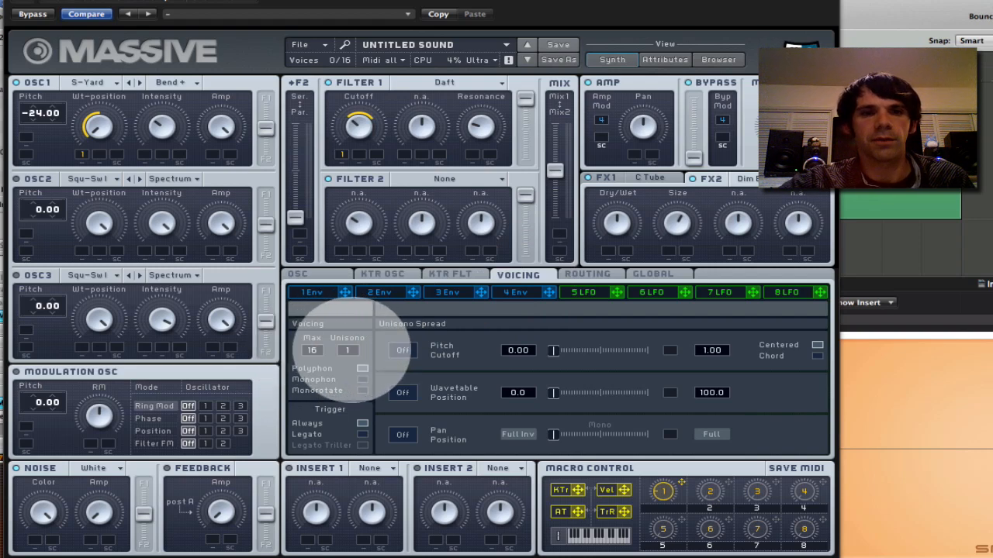
drag(351, 351, 357, 334)
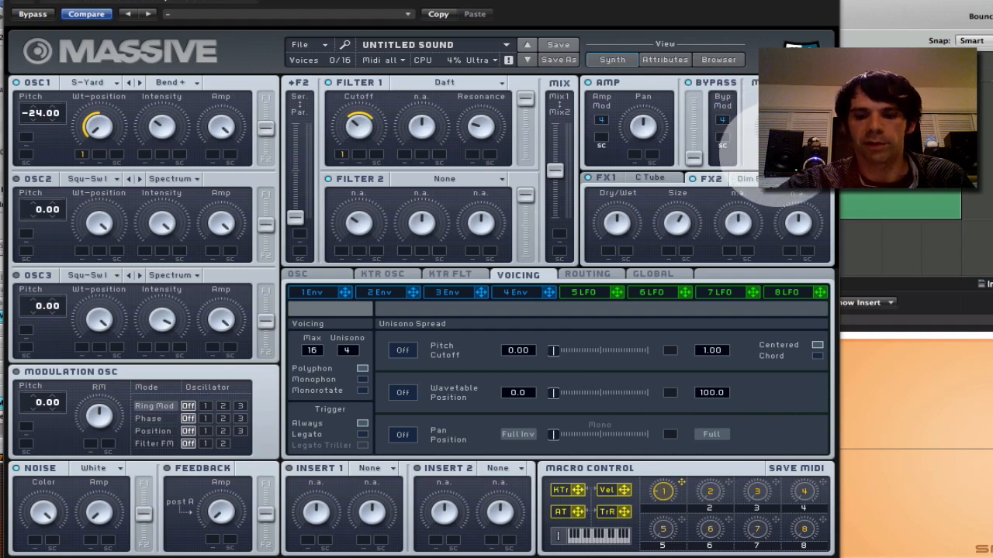
click(778, 152)
key(space)
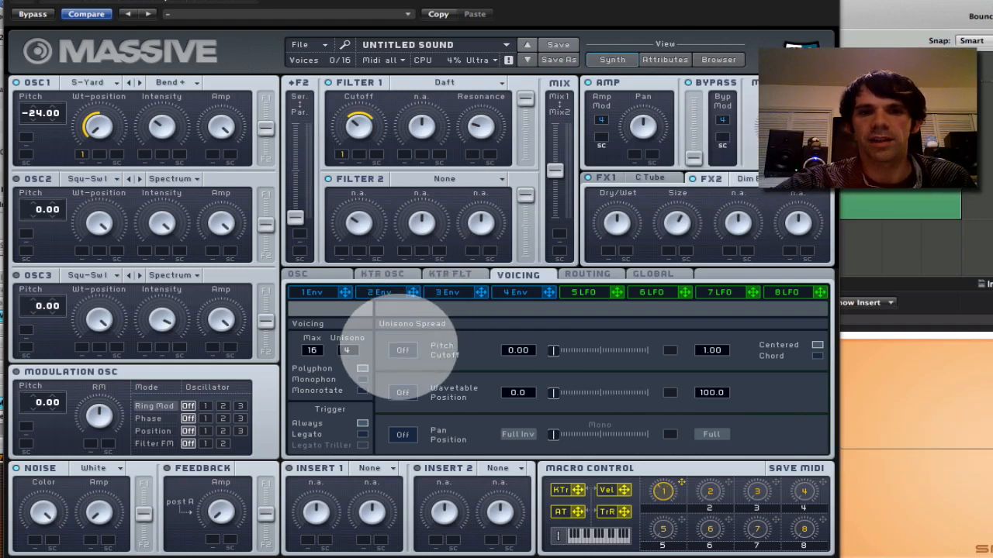
click(403, 350)
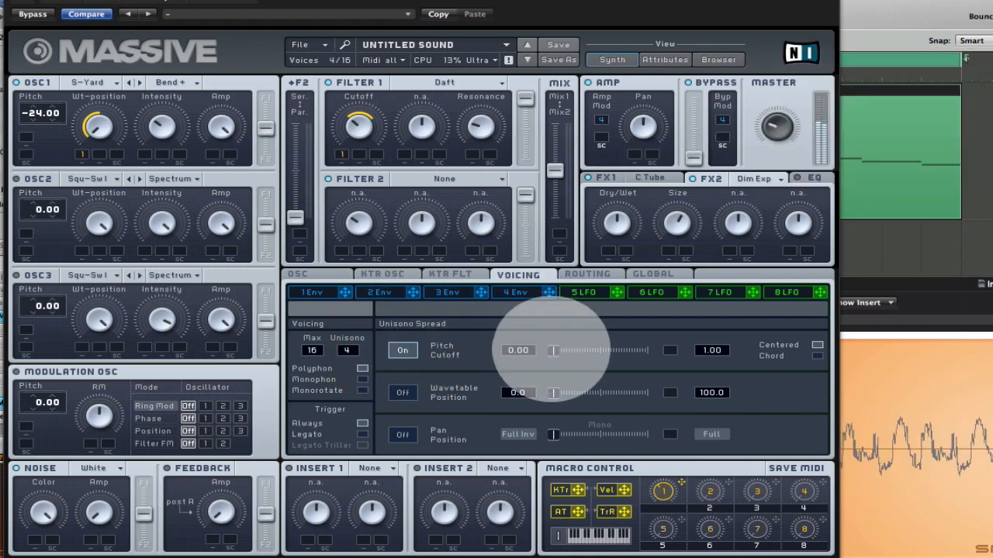
drag(552, 350, 555, 350)
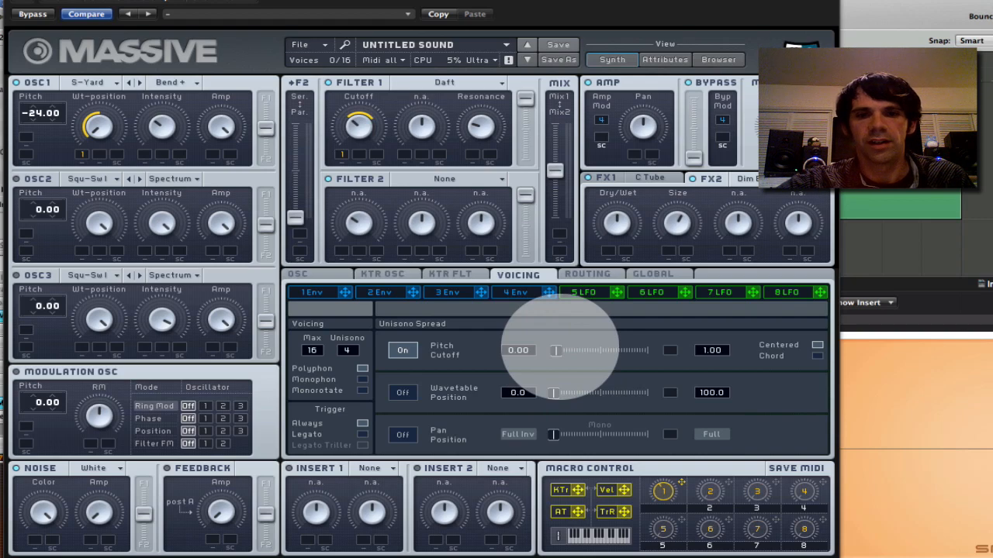
Set the voicing to Monophon with the Legato Triller trigger and shorten the oscillator Glide time.
click(320, 272)
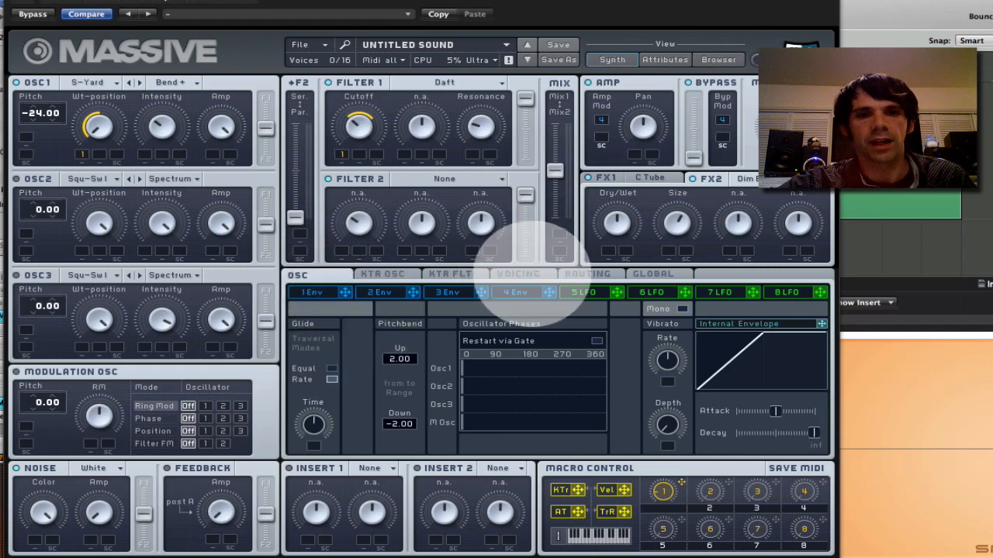
click(533, 273)
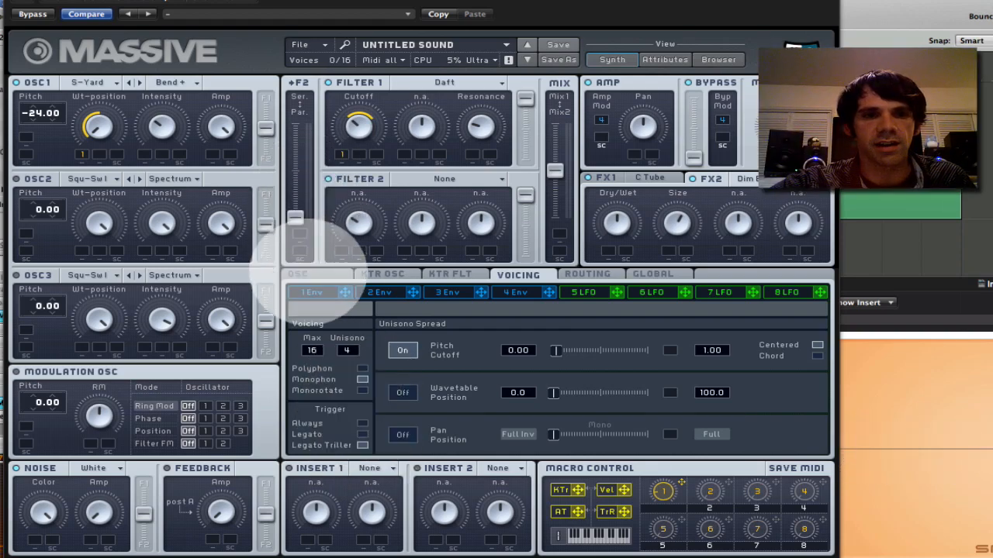
click(308, 273)
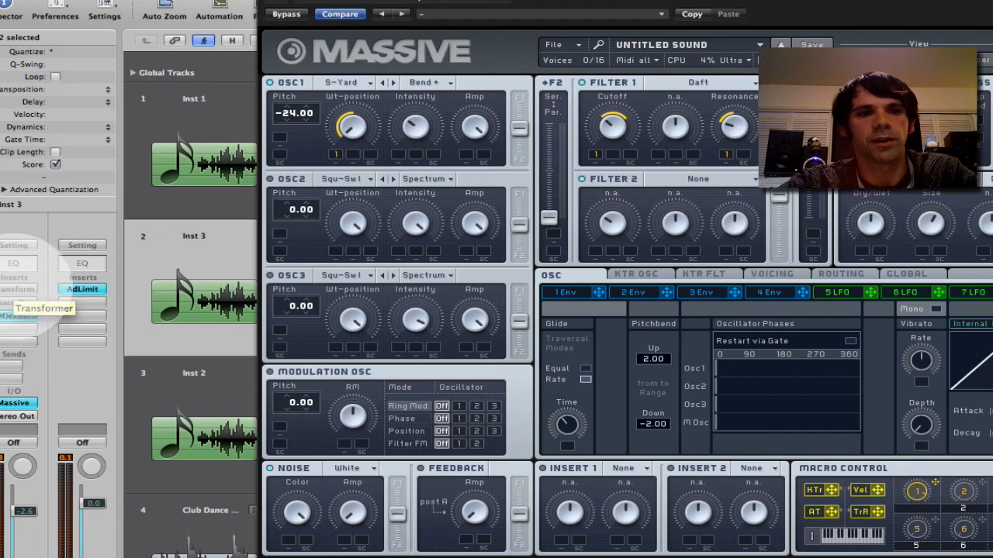
Enable the Transformer insert on the Inst 3 channel, open its settings and move its window clear of the channel strip.
alt+click(14, 290)
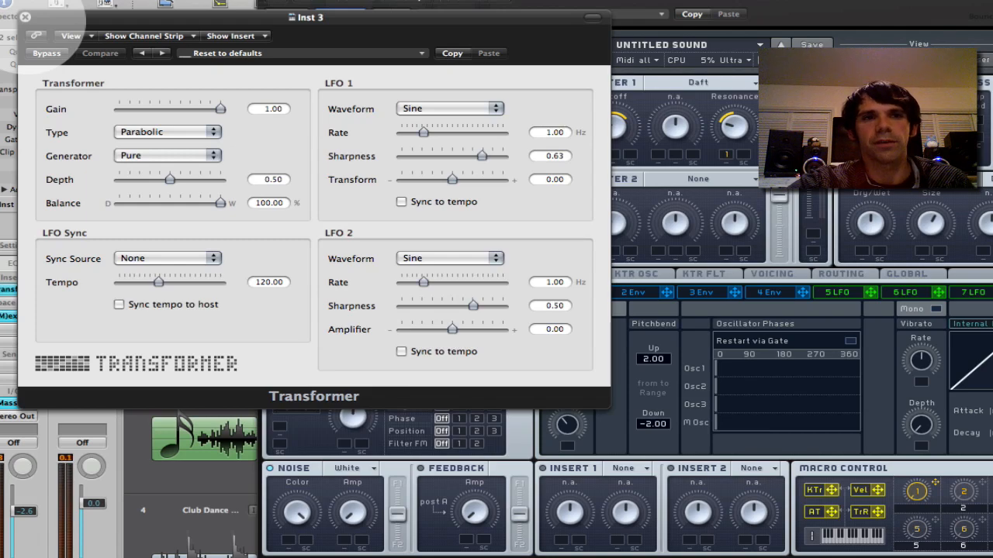
drag(43, 29, 145, 10)
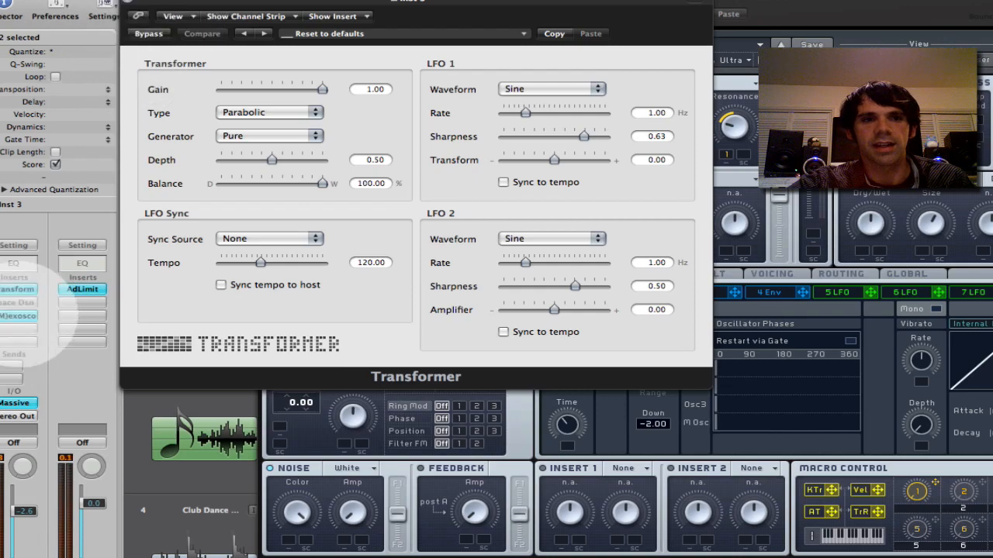
Enable the Space Designer insert on the Inst 3 channel and show its EQ settings.
alt+click(19, 302)
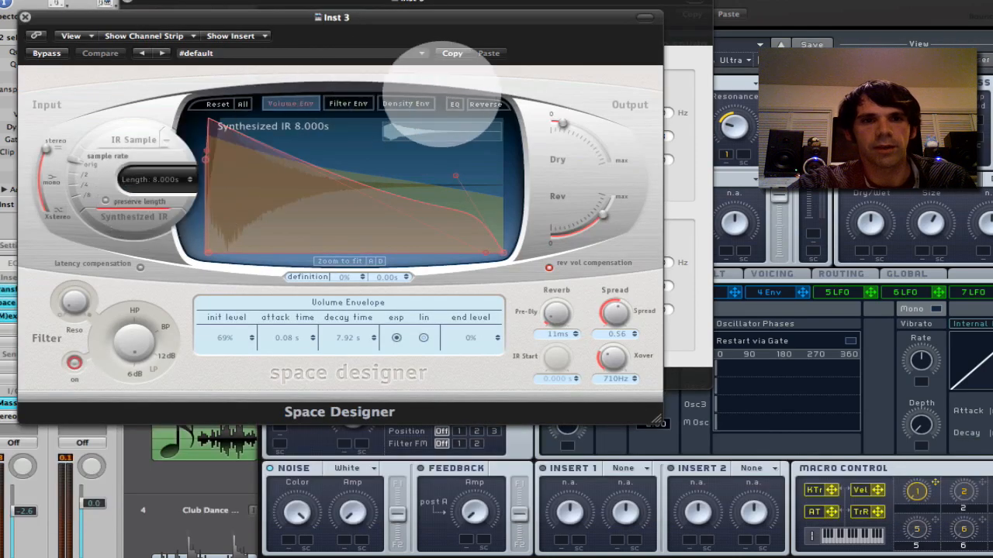
click(455, 104)
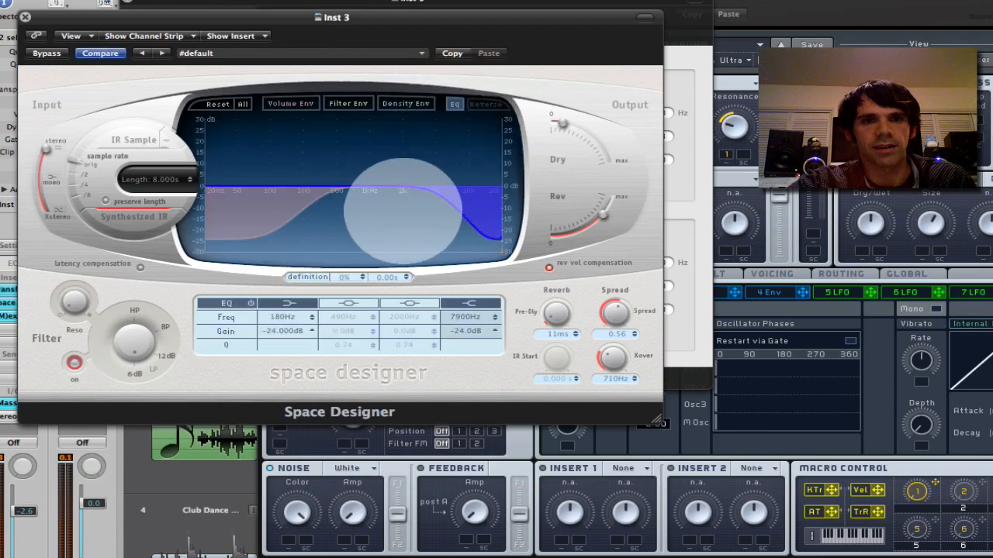